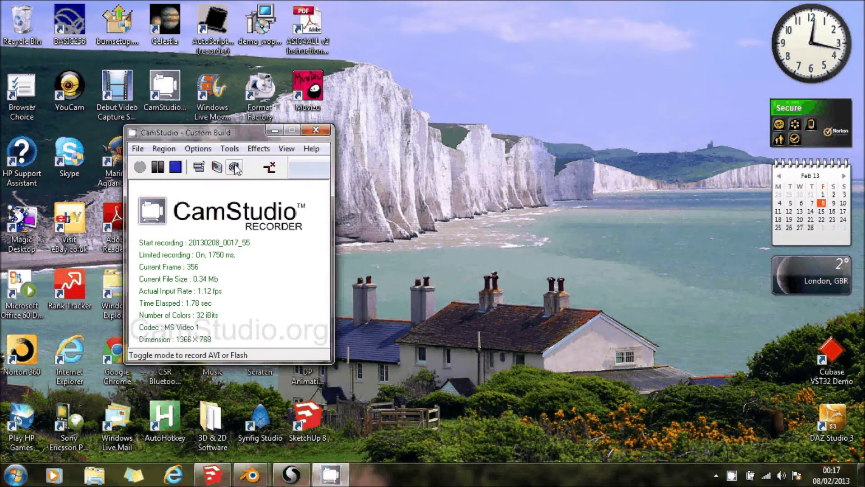
# Collapse the CamStudio recorder to its compact toolbar, move it lower left, and bring SketchUp forward.
pyautogui.click(199, 167)
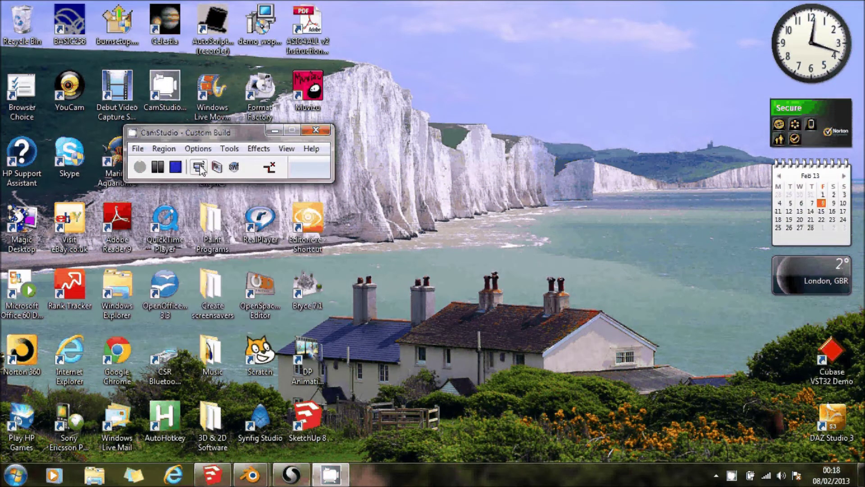
pyautogui.moveTo(209, 141); pyautogui.dragTo(124, 386)
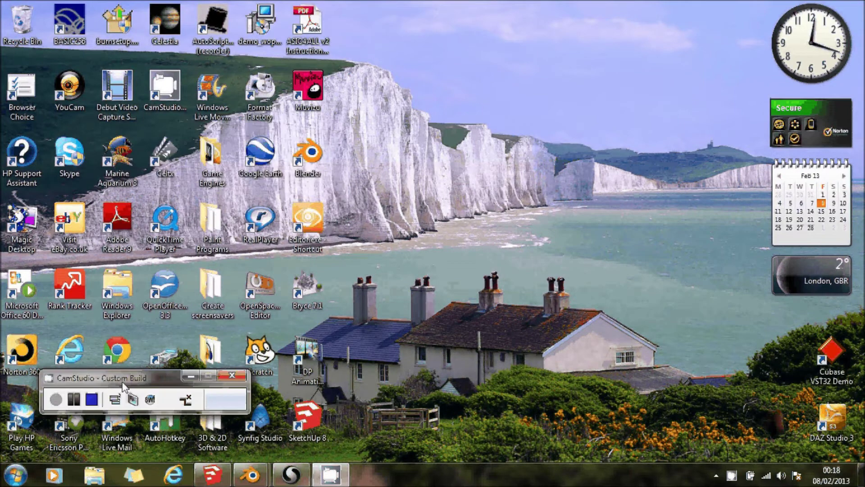
pyautogui.moveTo(273, 480)
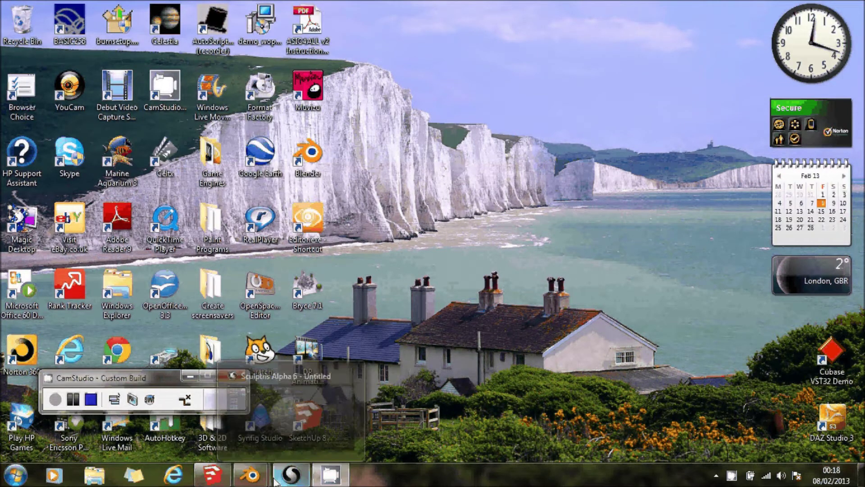
pyautogui.click(215, 475)
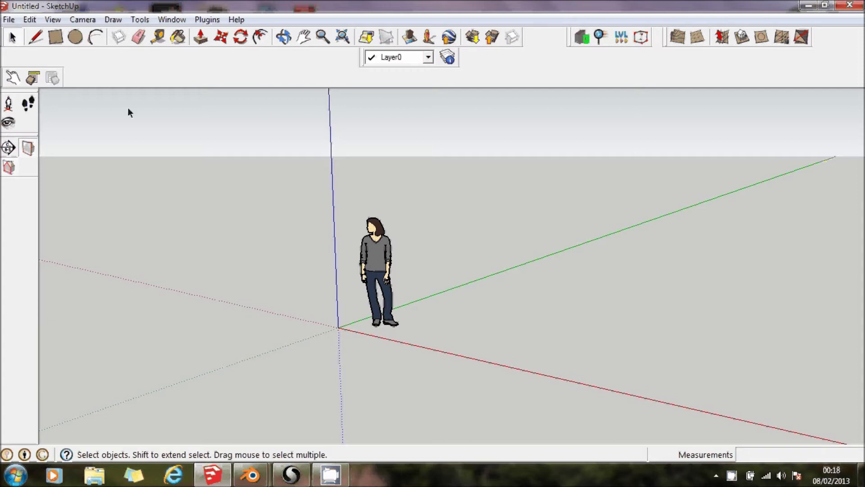
pyautogui.click(9, 20)
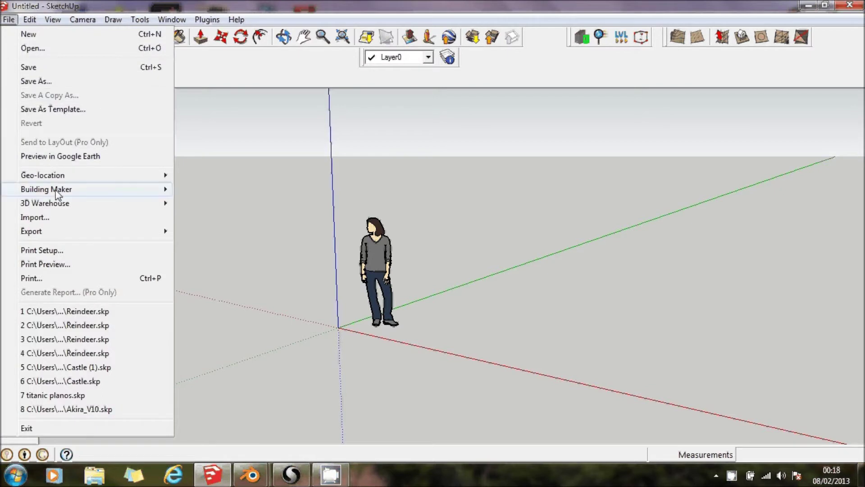
pyautogui.moveTo(69, 207)
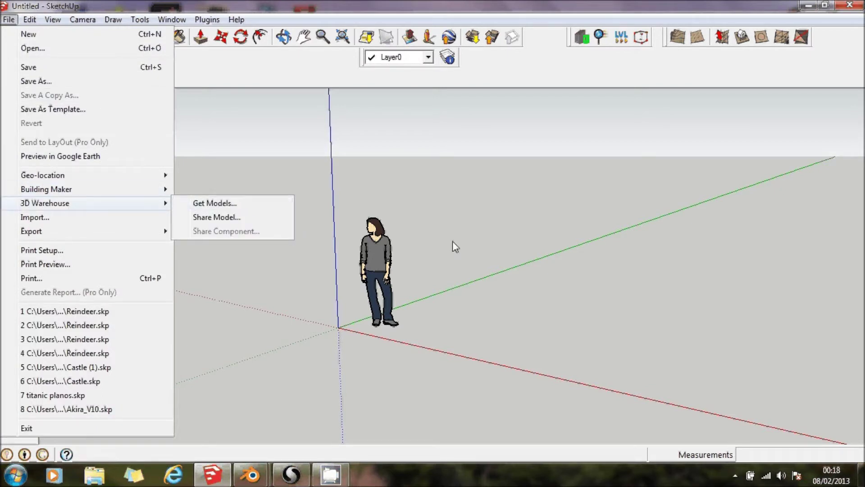
pyautogui.click(414, 182)
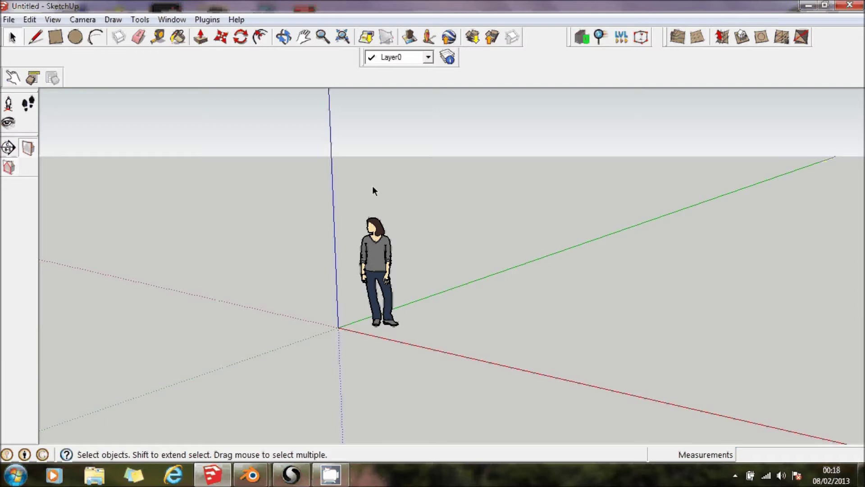
# In Sculptris, use the Grab brush to pull two side bumps and a mouth bulge from the sphere.
pyautogui.click(298, 469)
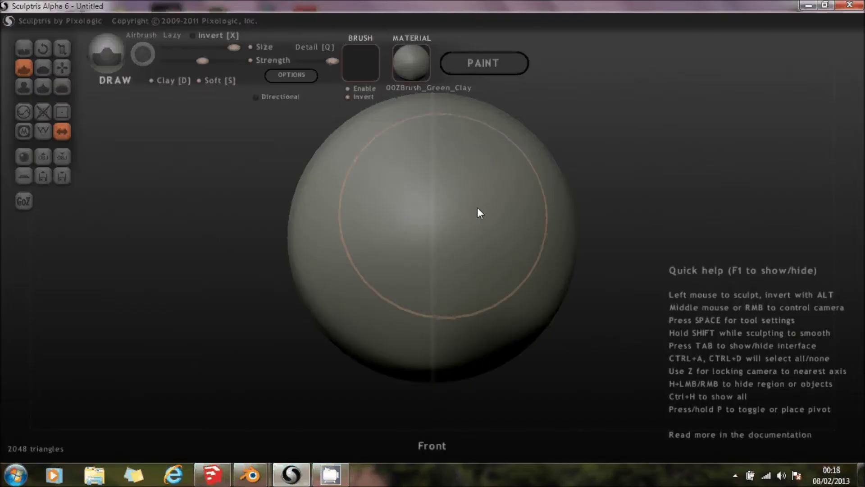
pyautogui.click(68, 66)
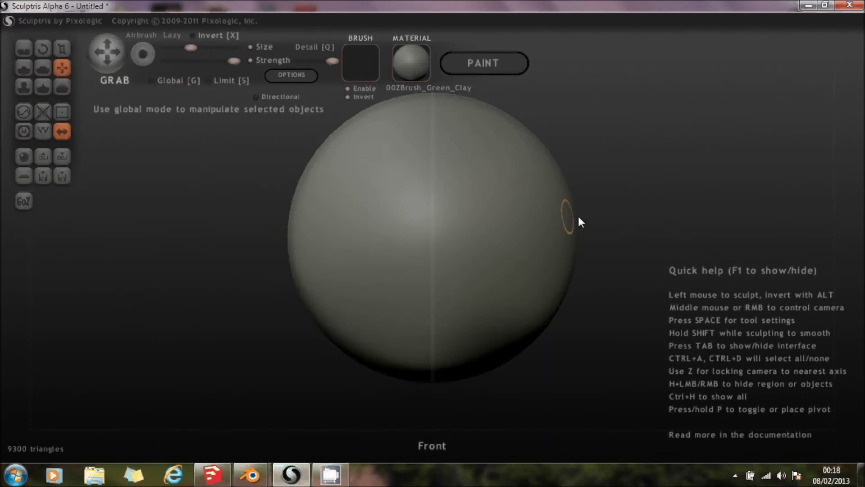
pyautogui.moveTo(543, 212); pyautogui.dragTo(606, 220)
pyautogui.moveTo(406, 275); pyautogui.dragTo(341, 311)
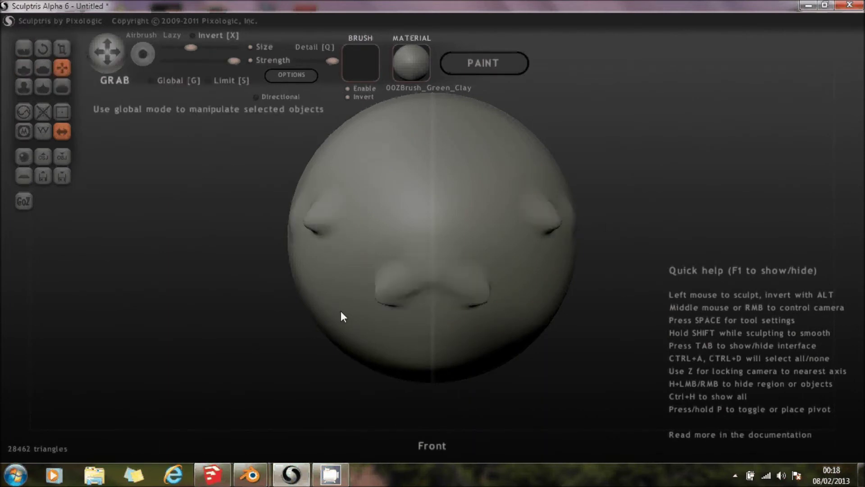
pyautogui.moveTo(381, 292); pyautogui.dragTo(343, 291)
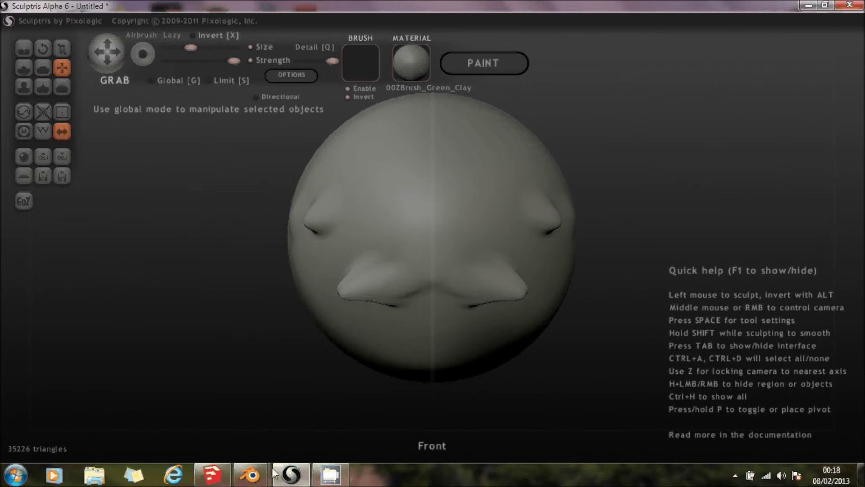
pyautogui.moveTo(261, 478)
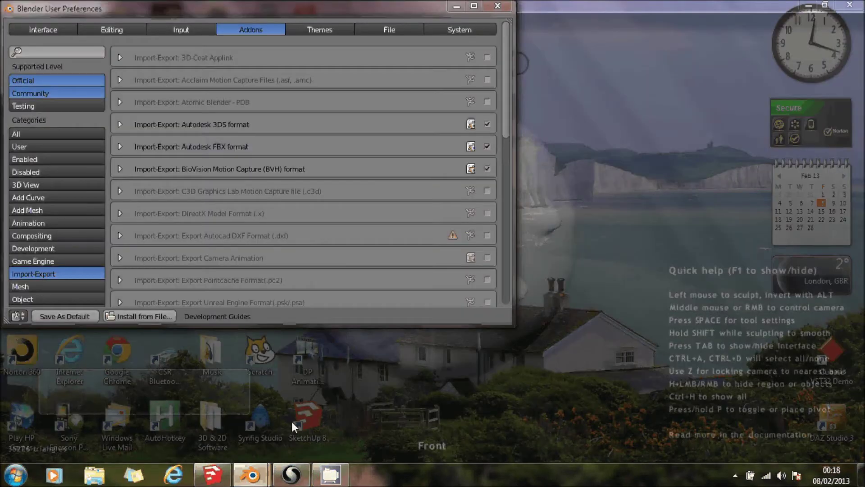
# Bring Blender's User Preferences window, showing the Import-Export add-ons, to the front.
pyautogui.click(291, 421)
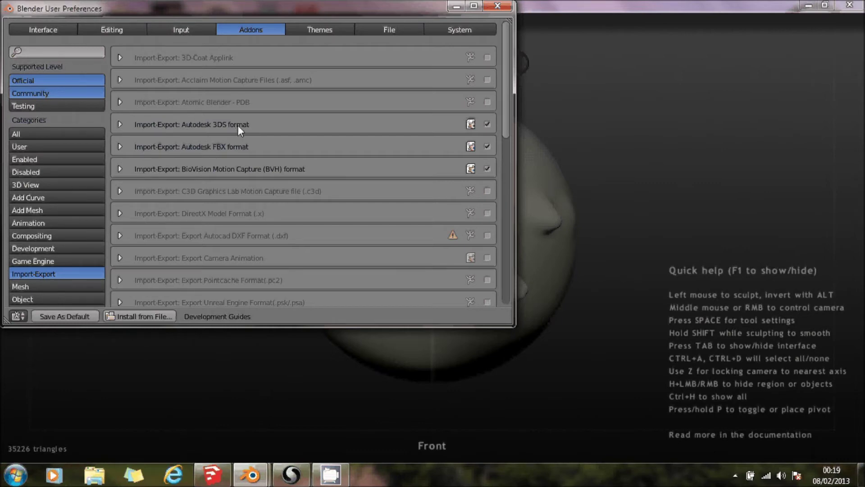
# In SketchUp, import the mushroom.3ds model file via File > Import.
pyautogui.click(212, 474)
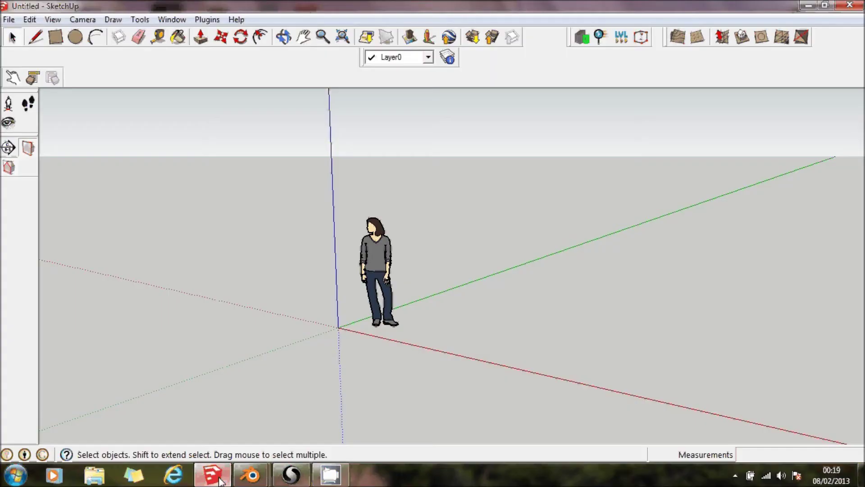
pyautogui.click(9, 20)
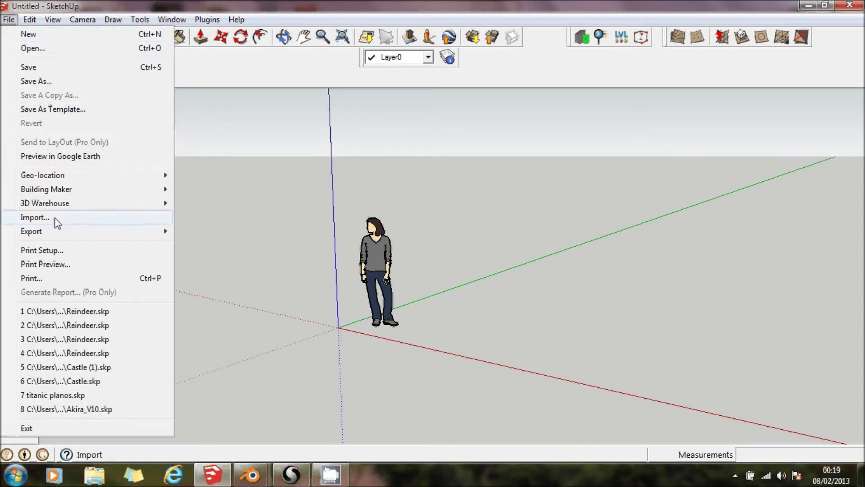
pyautogui.click(35, 217)
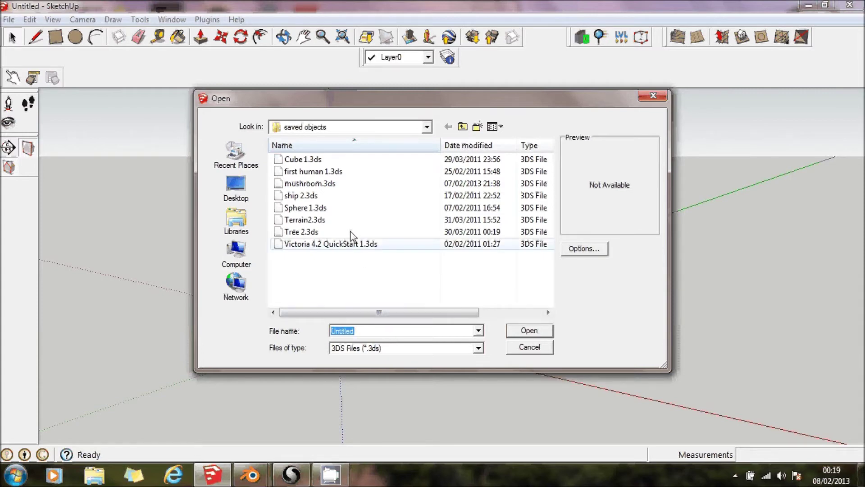
pyautogui.click(335, 185)
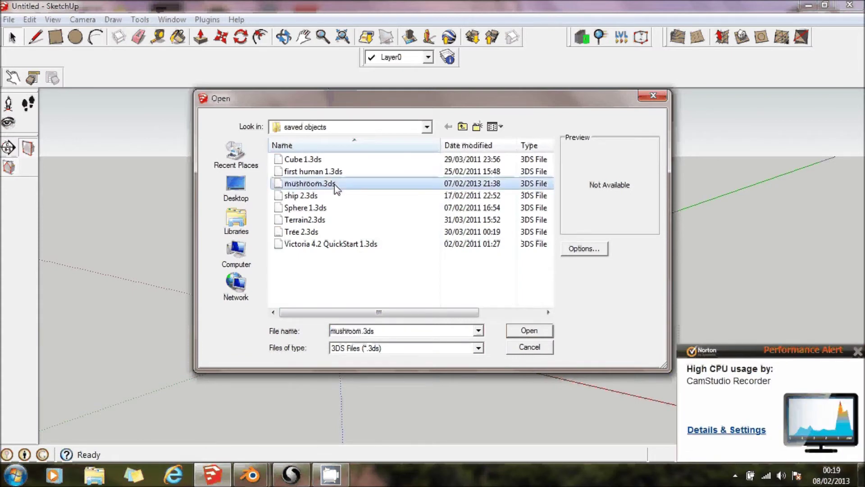
pyautogui.click(528, 331)
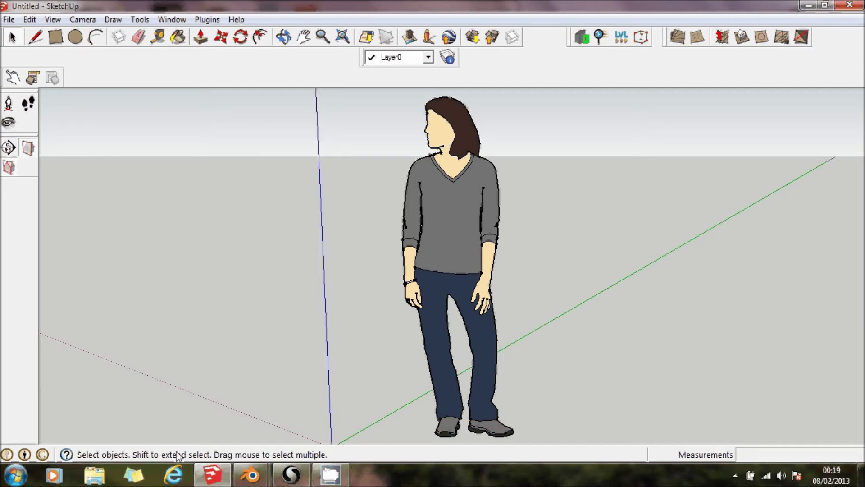
pyautogui.click(175, 474)
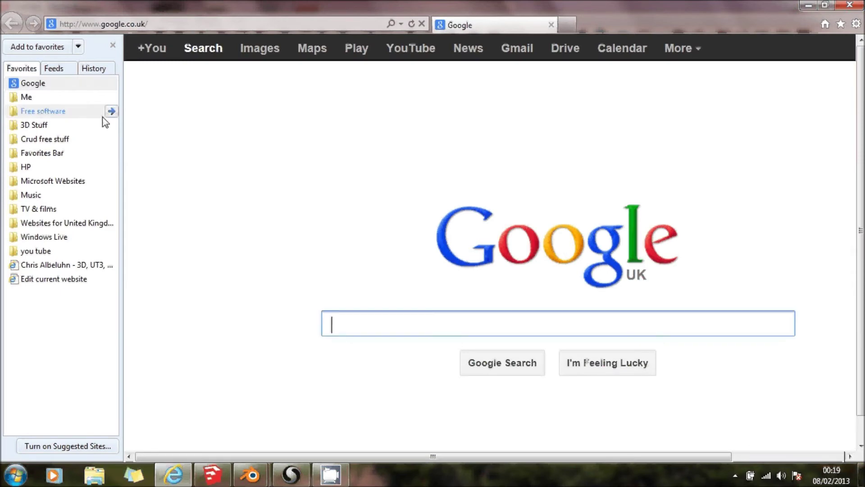
# Open the Download FluidImporter bookmark from the Free software Favorites folder in Internet Explorer.
pyautogui.click(75, 114)
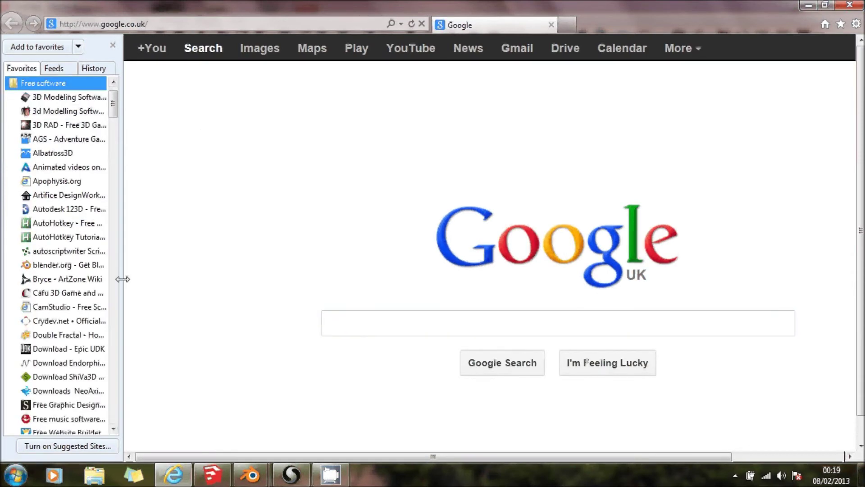
pyautogui.moveTo(121, 279); pyautogui.dragTo(176, 282)
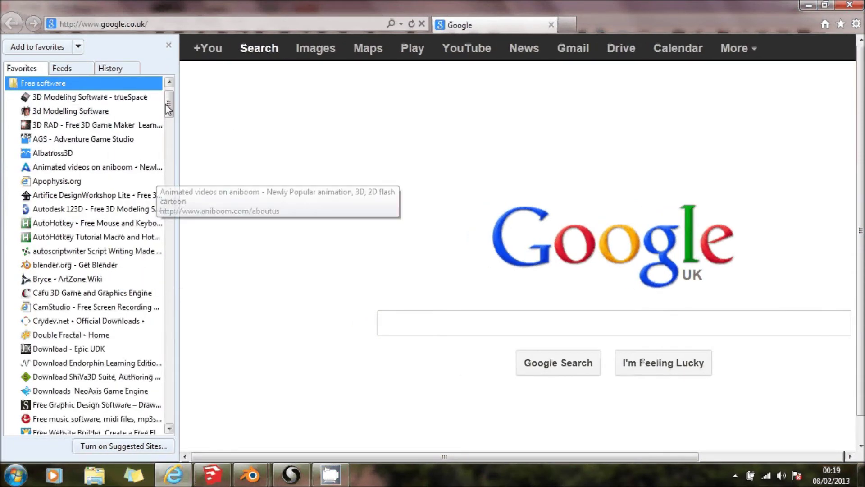
pyautogui.moveTo(170, 111); pyautogui.dragTo(166, 413)
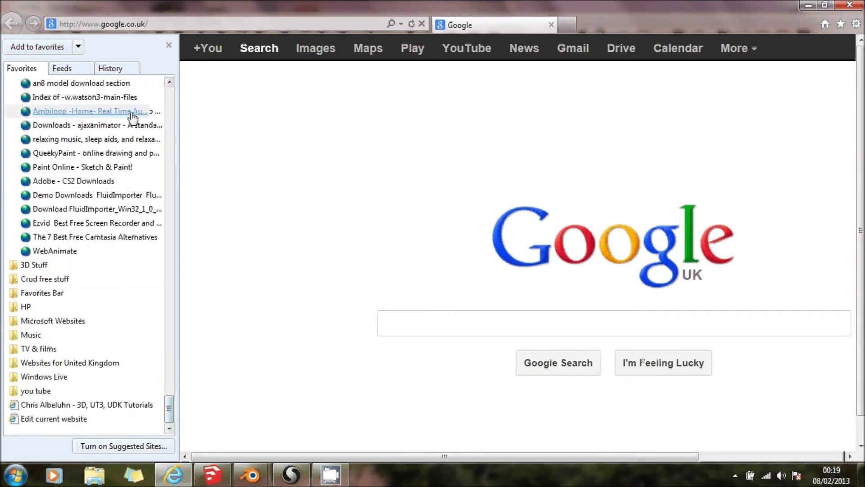
pyautogui.click(113, 211)
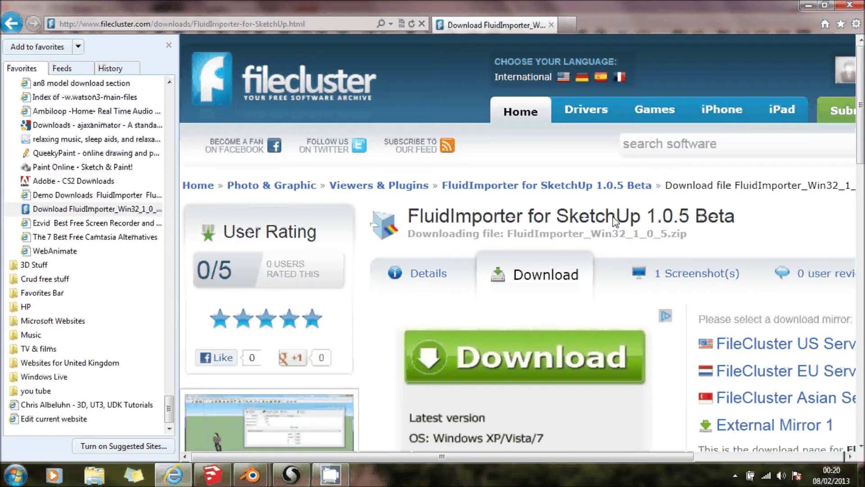
pyautogui.click(229, 476)
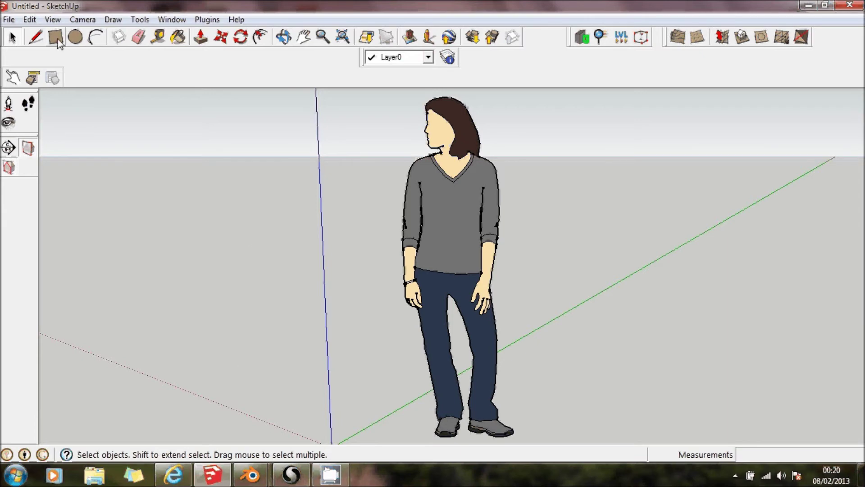
# Import 1st.obj as an OBJ file, accepting the default FluidImporter options.
pyautogui.click(9, 19)
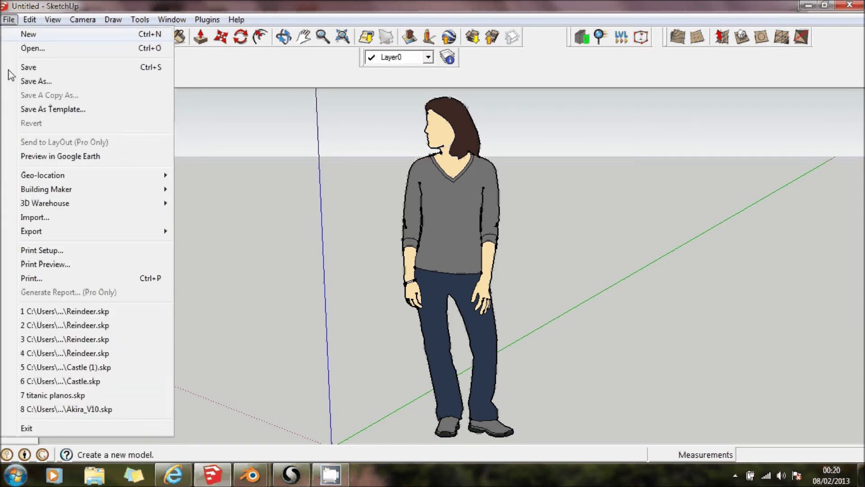
pyautogui.click(58, 218)
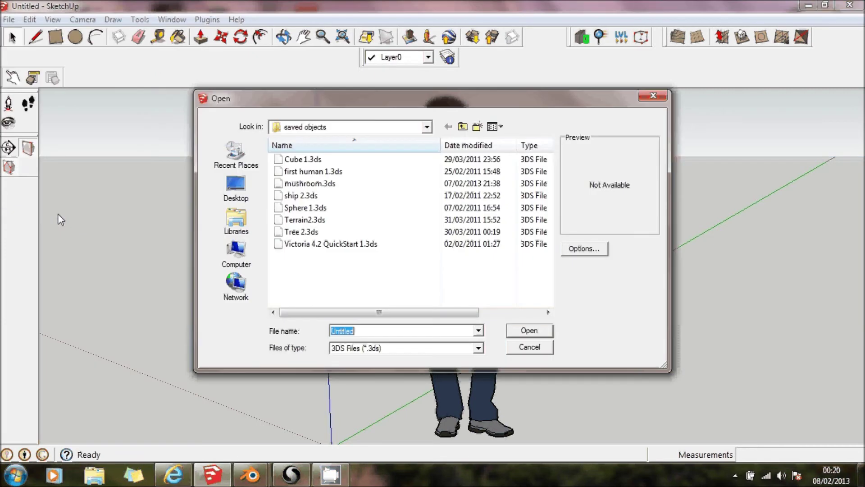
pyautogui.click(478, 347)
pyautogui.click(432, 386)
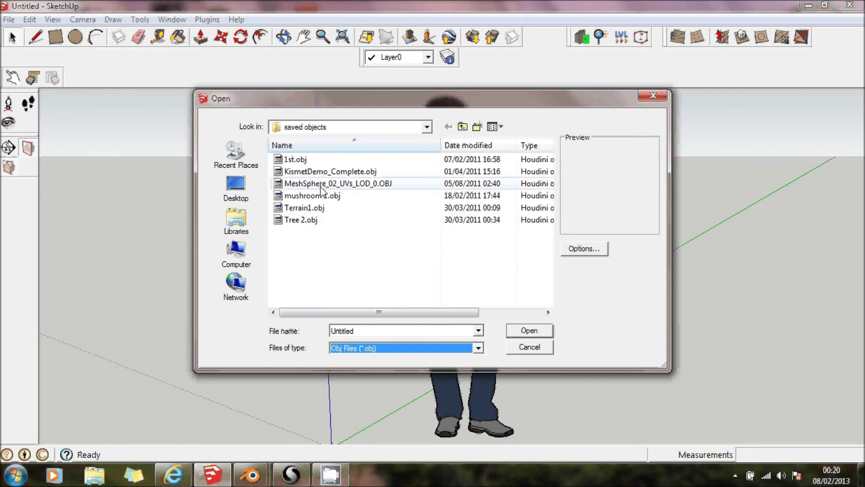
pyautogui.click(300, 163)
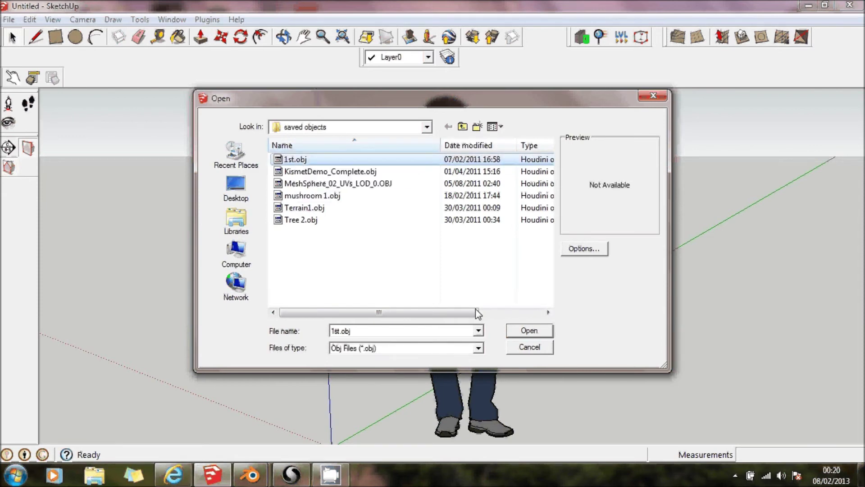
pyautogui.click(527, 333)
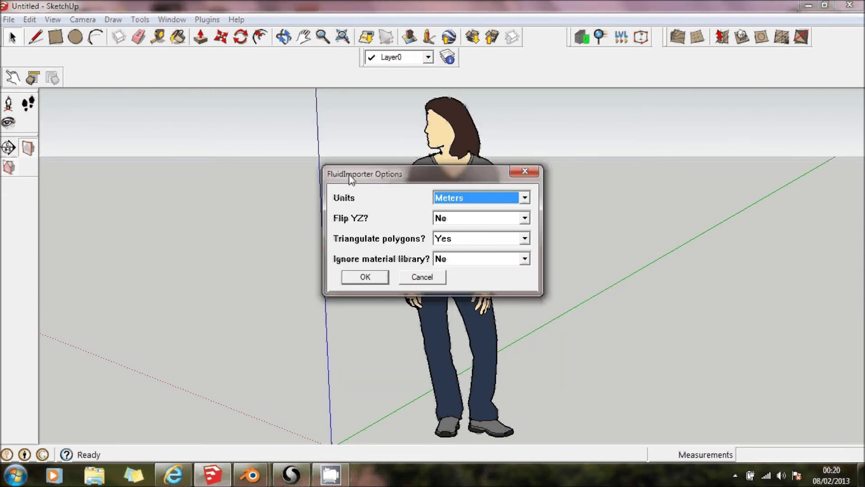
pyautogui.click(373, 276)
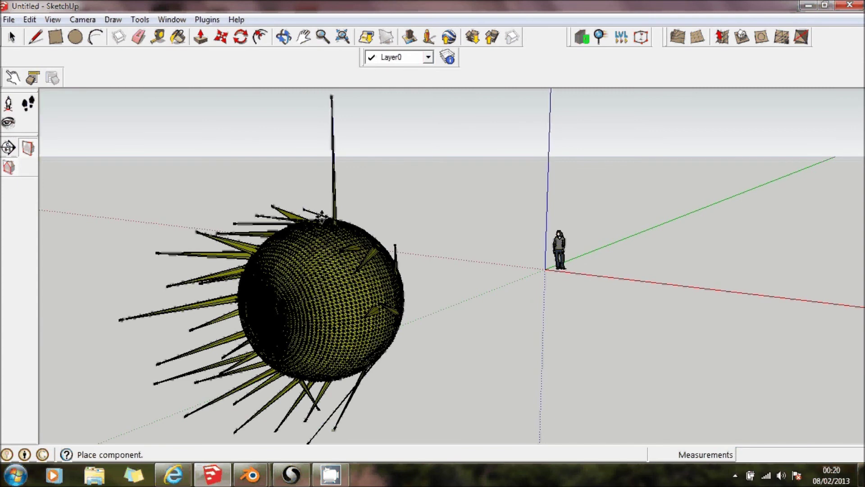
pyautogui.click(404, 260)
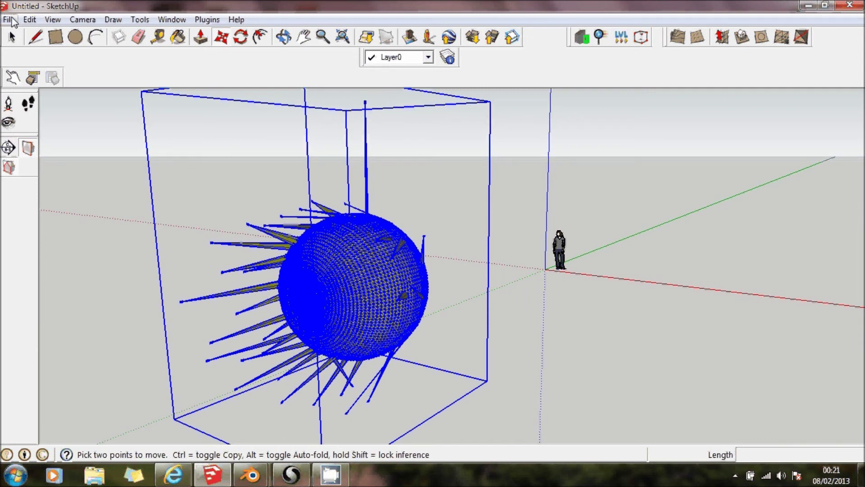
pyautogui.click(208, 19)
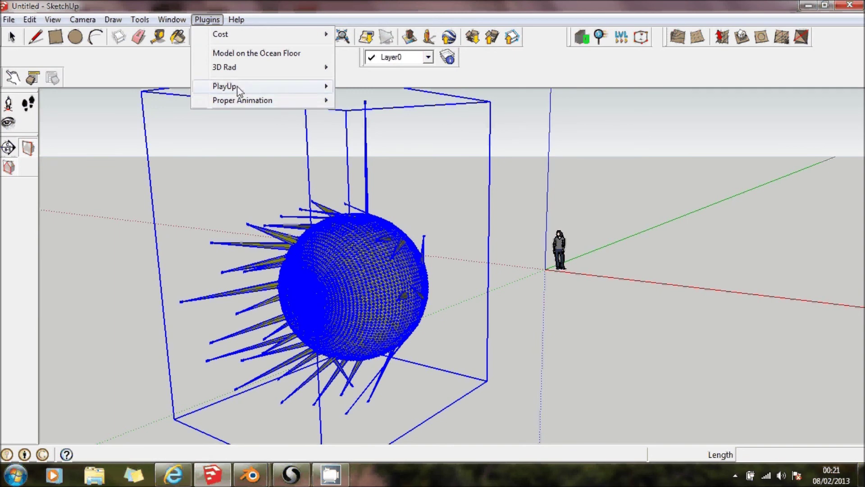
pyautogui.moveTo(238, 88)
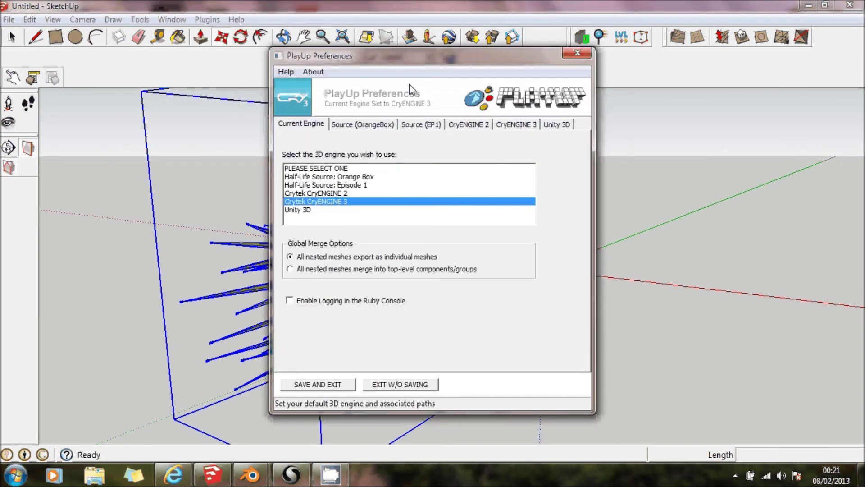
pyautogui.click(516, 130)
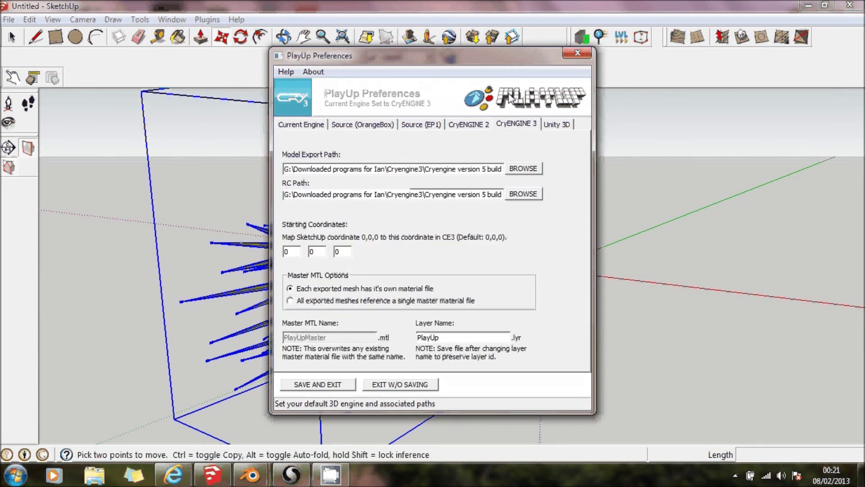
pyautogui.click(578, 54)
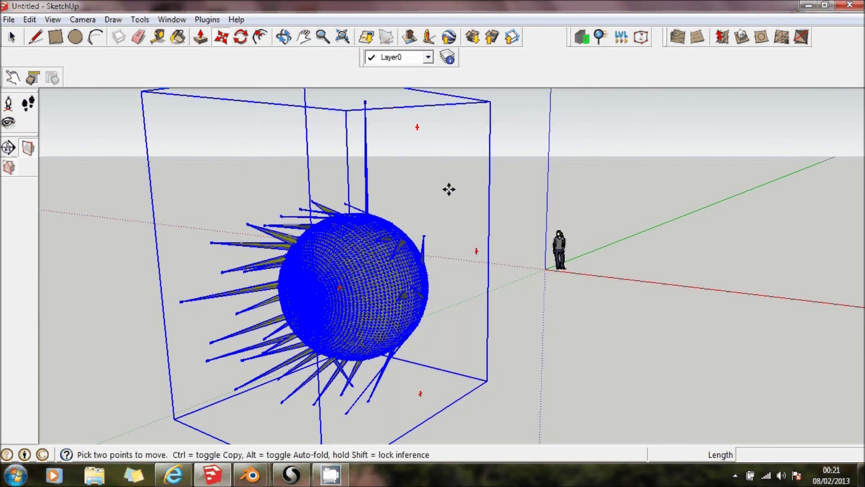